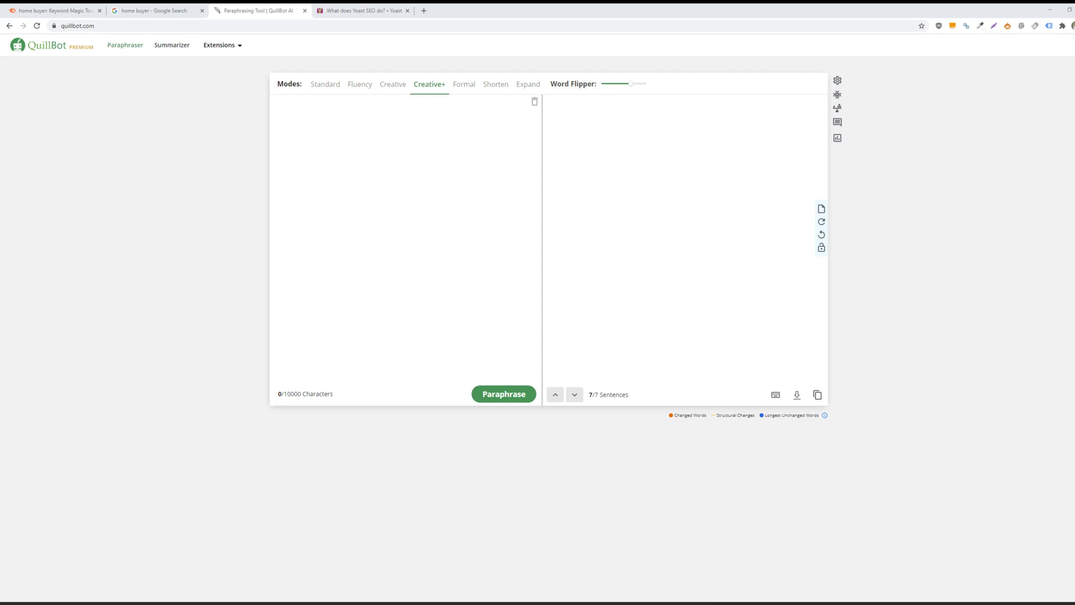
- Paste the two-paragraph, 673-character Yoast SEO passage into the empty Paraphraser input and select it to check
left_click(396, 270)
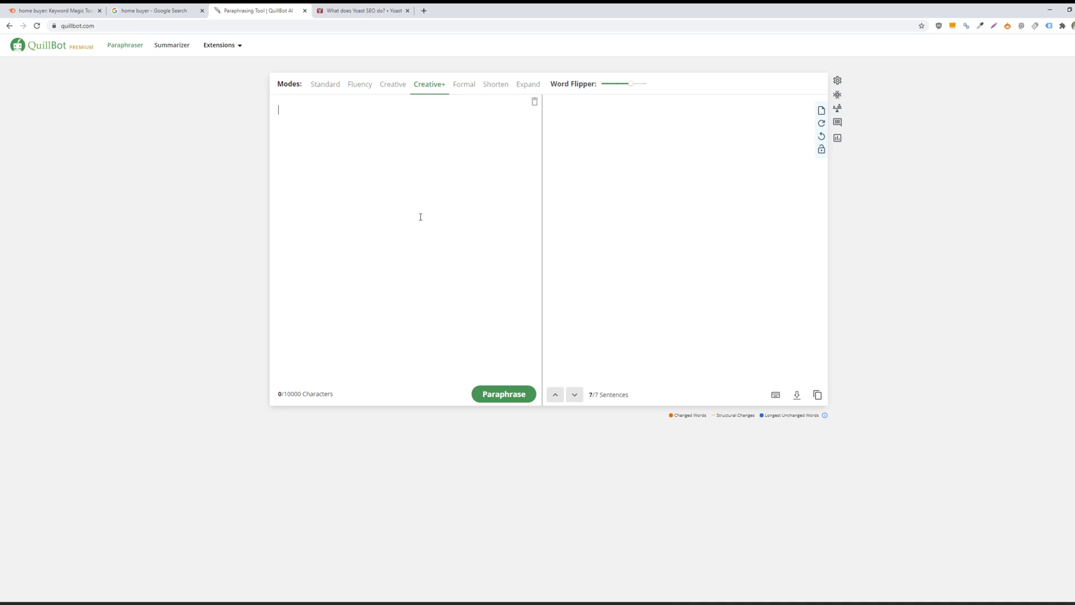
type("If technical SEO isn't your strong suit, much of the following may not make sense to you. But, don't worry! Yoast SEO exists to make sure you don't have to know all of these things. The plugin settings are very sensible by default, and our configuration wizard also guides you through the steps to get your technical SEO settings right.  This means that by simply installing the plugin and following the steps in our wizard, you're already fixing a lot of important technical SEO things for your site! That way you don't have to know about technical things such as robots.txt, clean permalink URLs, htaccess files and sitemaps. Our plugin will take care of these for you.")
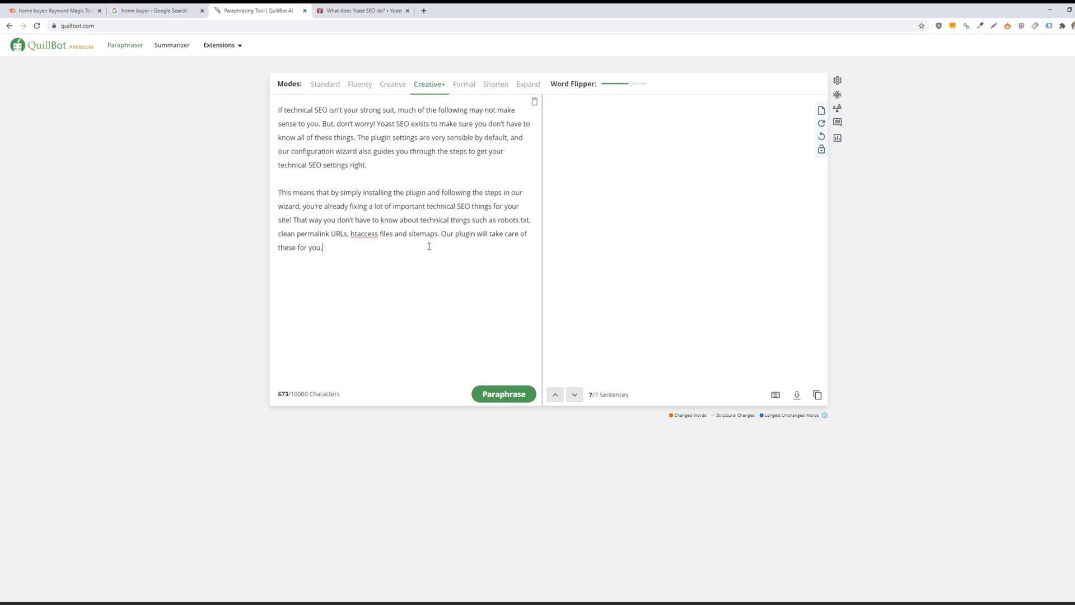
left_click_drag(415, 251, 154, 108)
left_click(438, 282)
left_click_drag(473, 243, 254, 143)
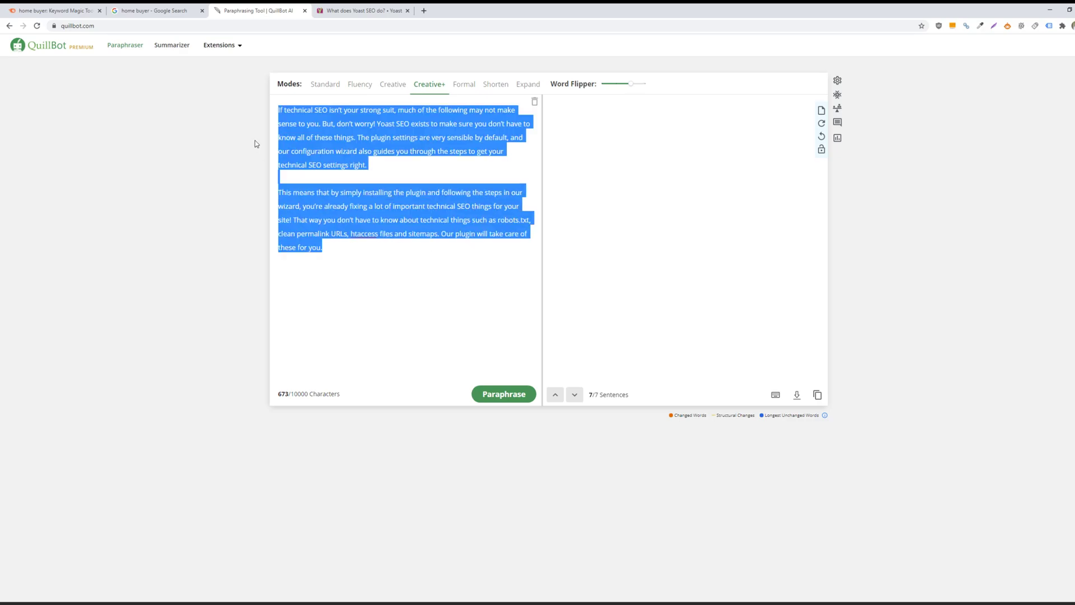
left_click(428, 267)
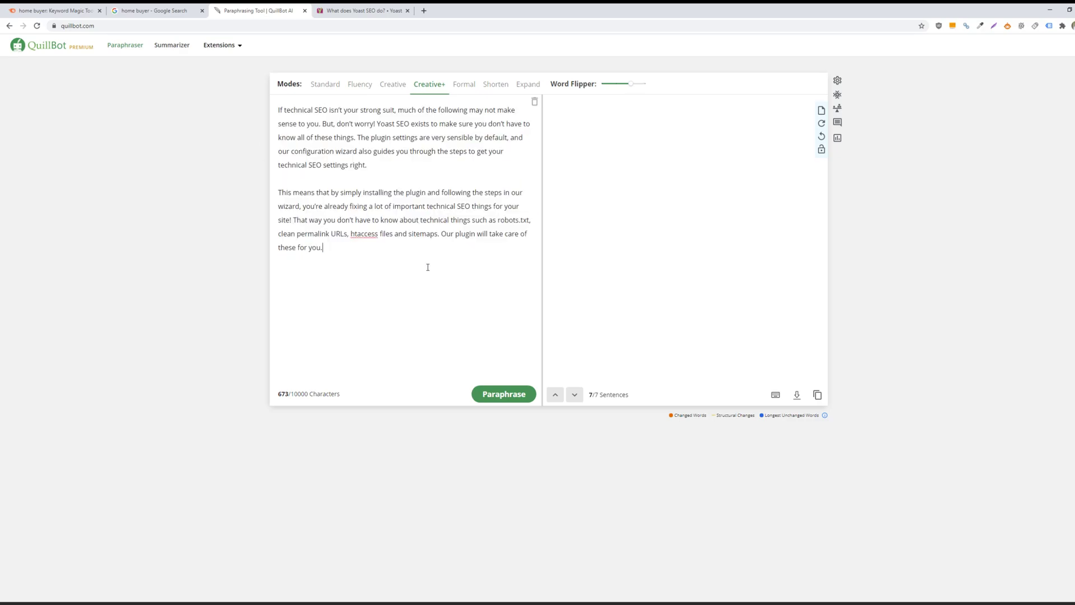
- Paraphrase all 7 sentences of the Yoast text in Standard mode, then select the input to review it
left_click(333, 86)
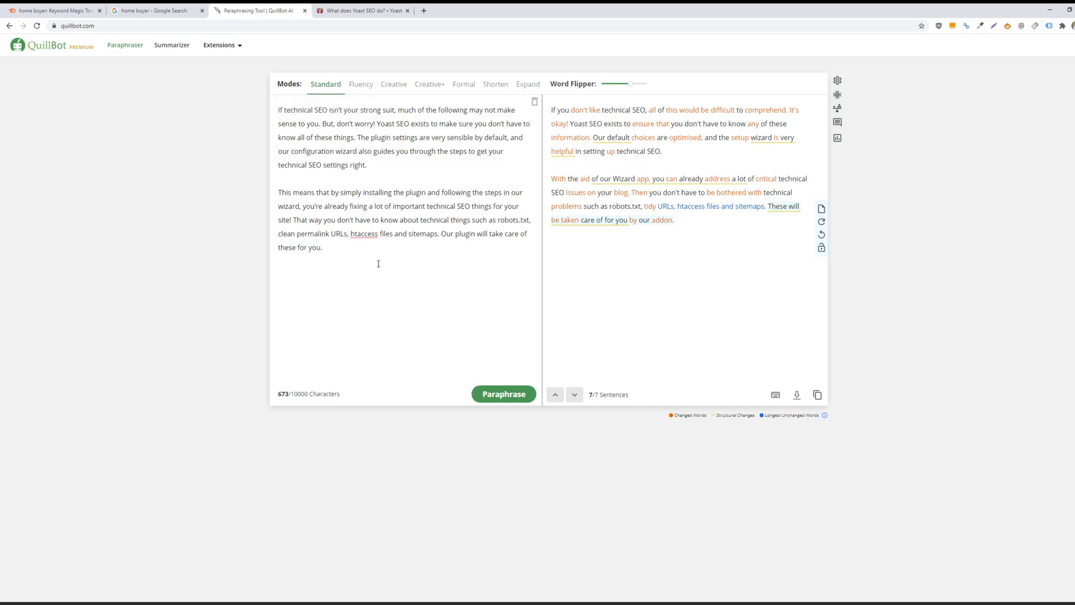
key("ctrl+a")
key("ctrl+c")
left_click(427, 283)
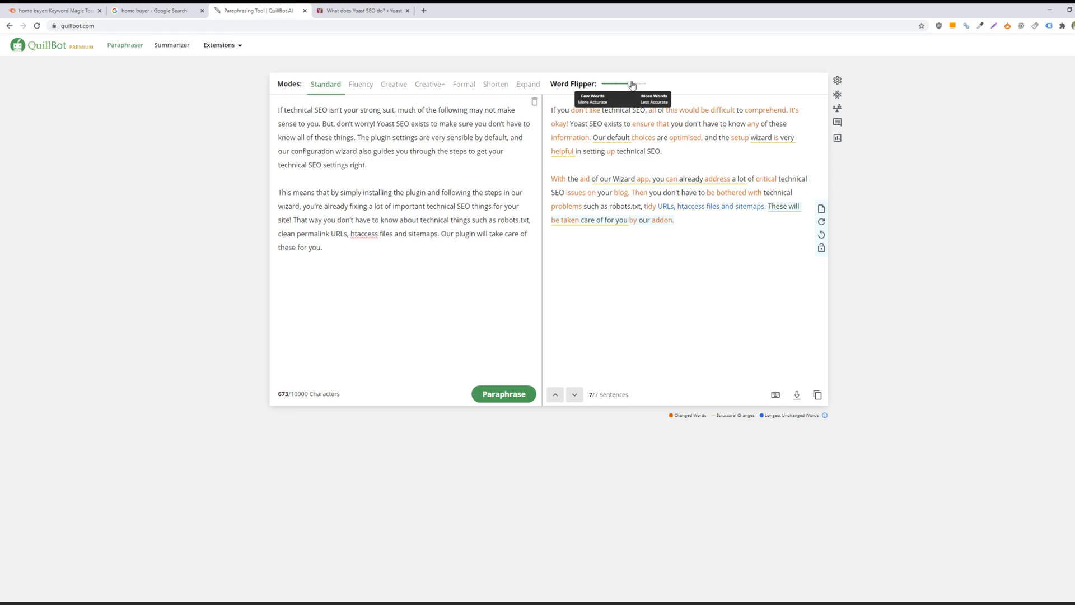
- Set the synonym slider to mid-level and re-paraphrase the Yoast text in Standard mode
left_click_drag(632, 84, 596, 85)
left_click_drag(598, 86, 643, 87)
mouse_move(643, 87)
left_mouse_down()
mouse_move(606, 86)
mouse_move(644, 86)
mouse_move(634, 86)
left_mouse_up()
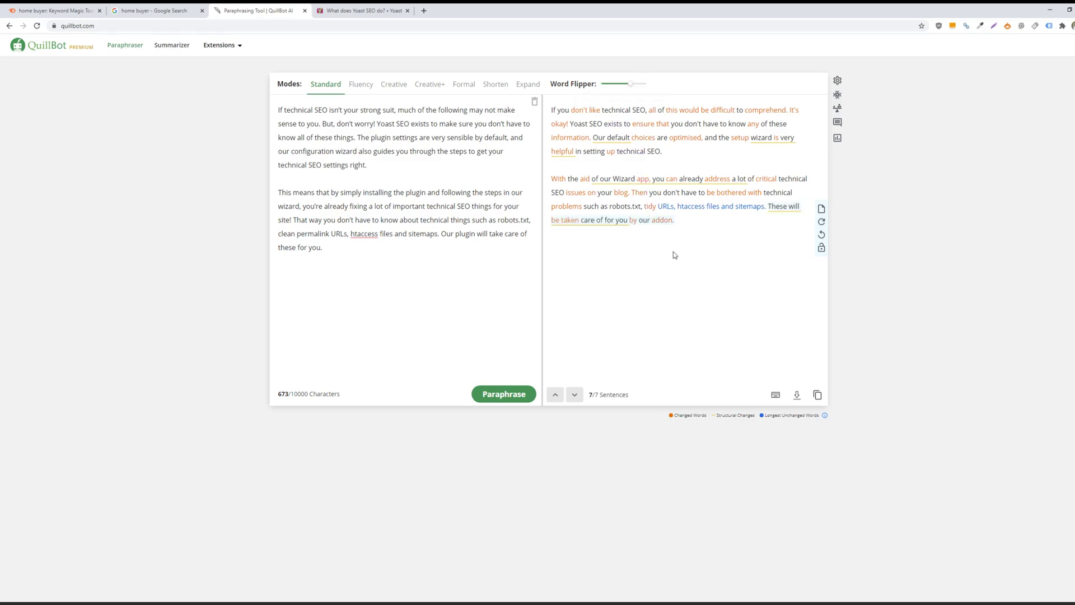
left_click(515, 394)
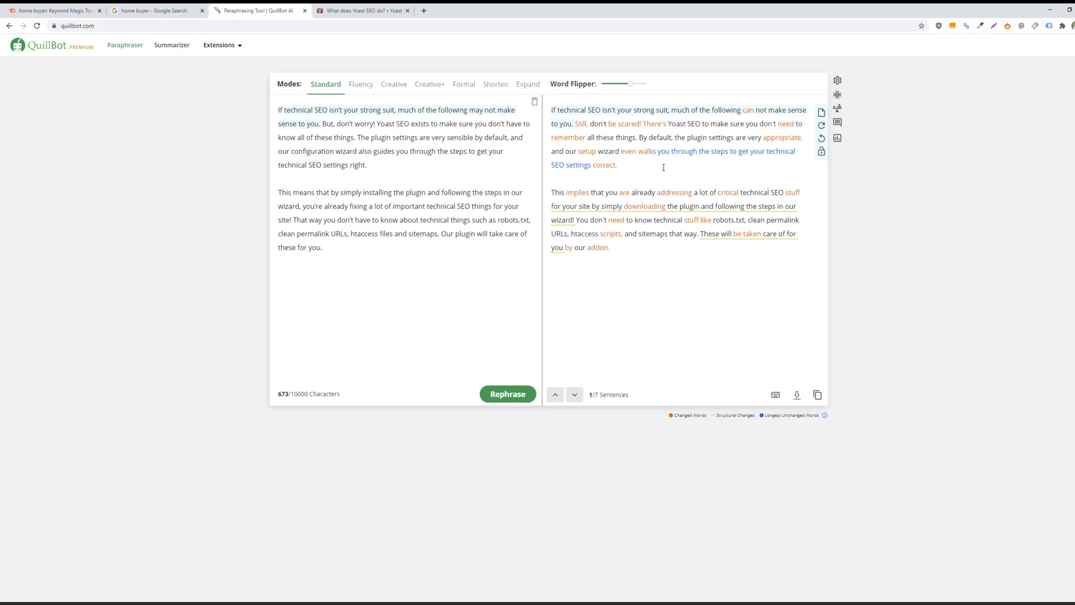
left_click(840, 94)
- Compare the first sentence across all paraphrasing modes and slightly lower Fluency's synonym level
left_click(837, 110)
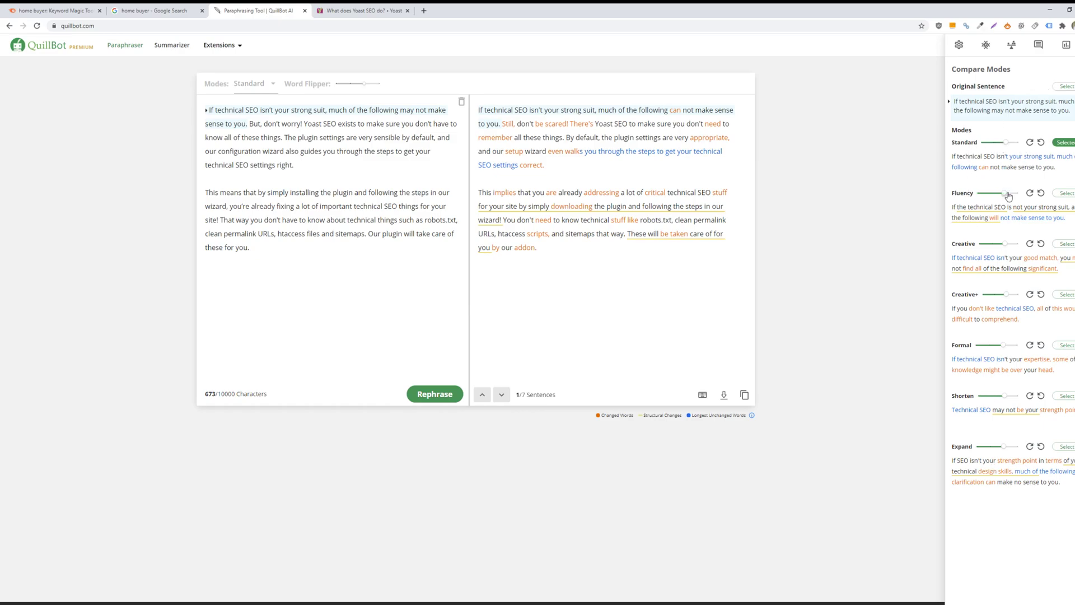
mouse_move(1005, 194)
left_mouse_down()
mouse_move(992, 196)
mouse_move(1016, 196)
mouse_move(1004, 196)
left_mouse_up()
- Close Compare Modes and paste the Yoast SEO text into the Summarizer input
left_click(1060, 69)
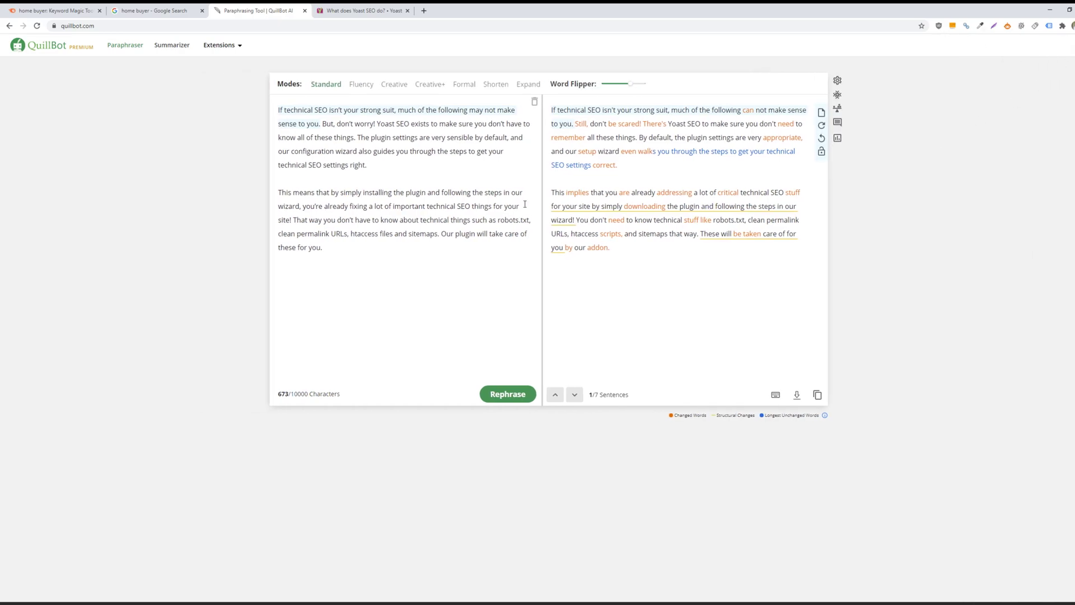
left_click(175, 49)
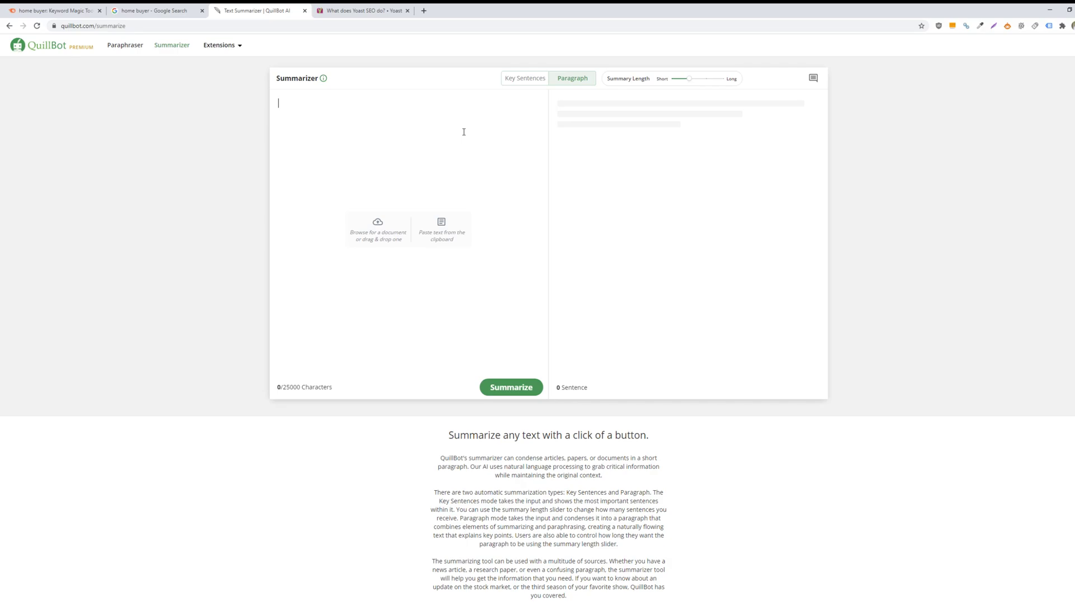
key("ctrl+v")
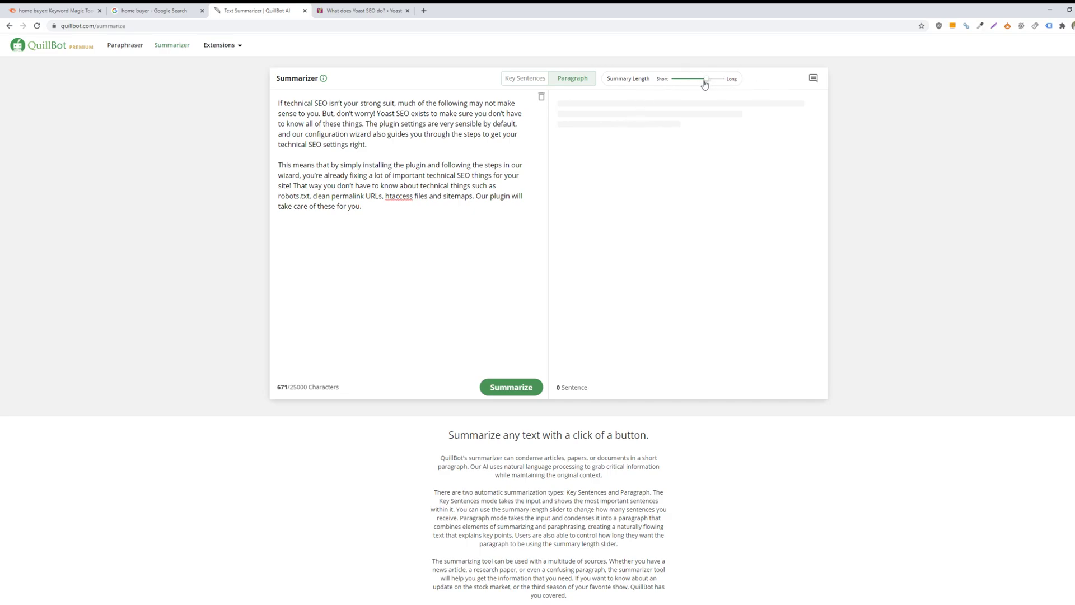
- Summarize the text into a short two-sentence paragraph and select the summary to review it
left_click(510, 386)
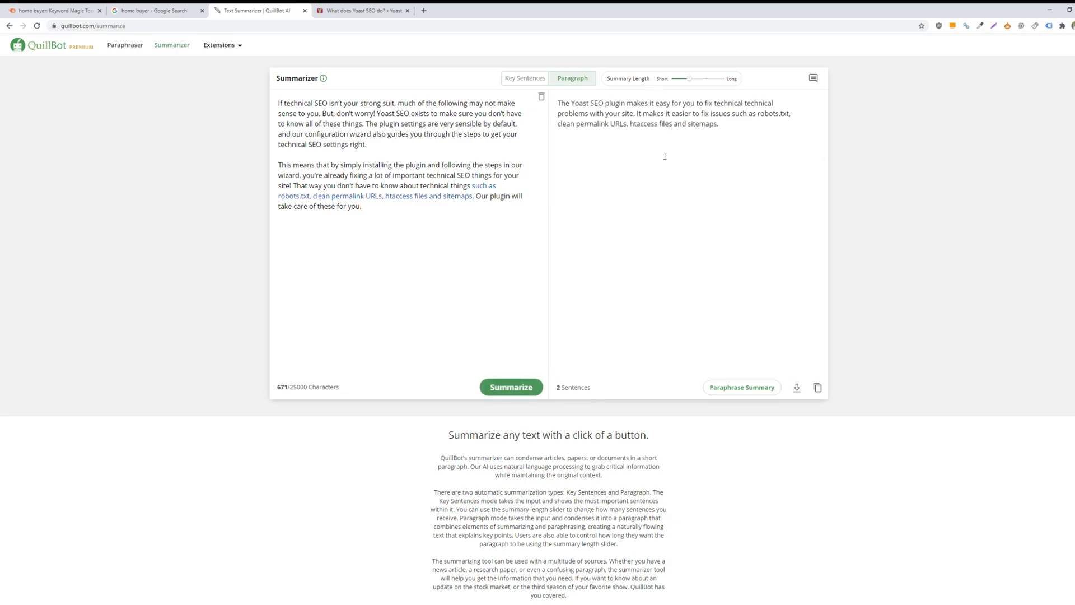
left_click(732, 123)
left_click_drag(721, 135, 555, 101)
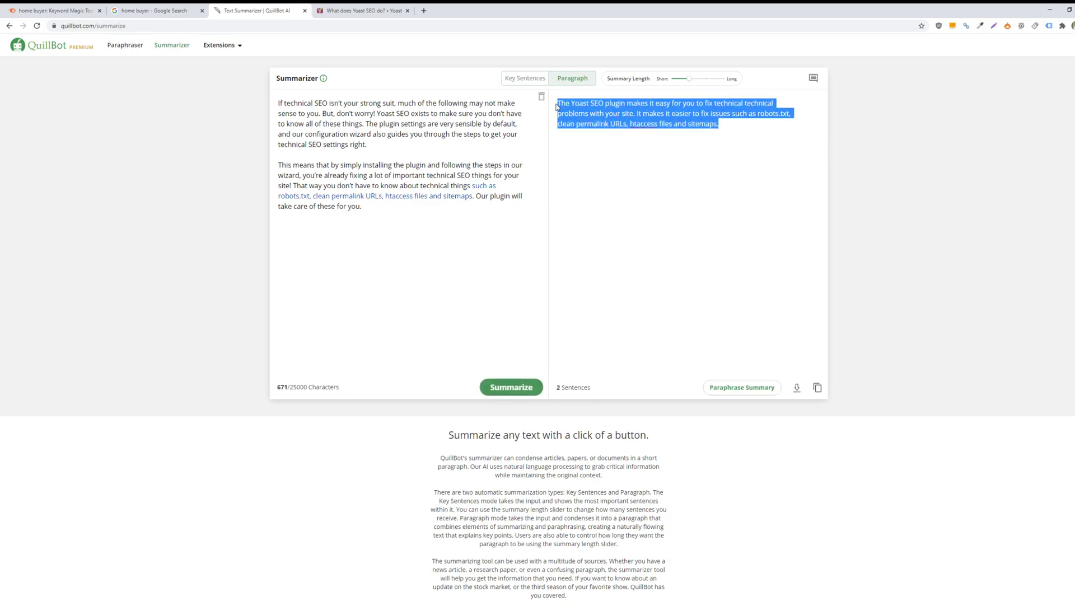
left_click(744, 113)
left_click_drag(722, 126, 516, 106)
left_click(516, 106)
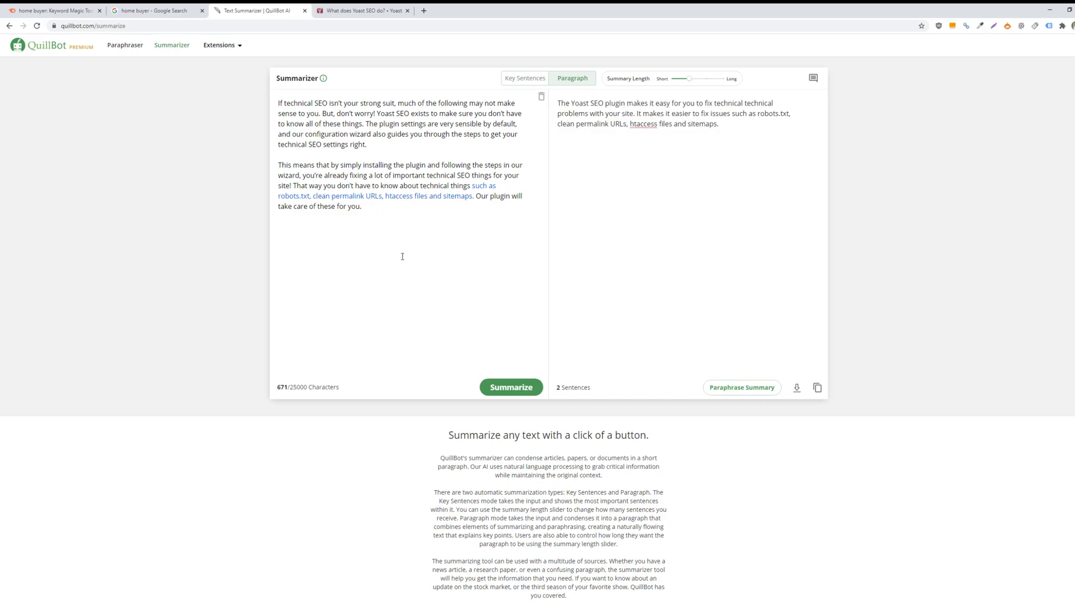
scroll(470, 298, "down", 2)
scroll(470, 297, "up", 2)
- Glance at the Extensions list, then return to the Paraphraser showing the Yoast text and its rewrite
left_click(239, 52)
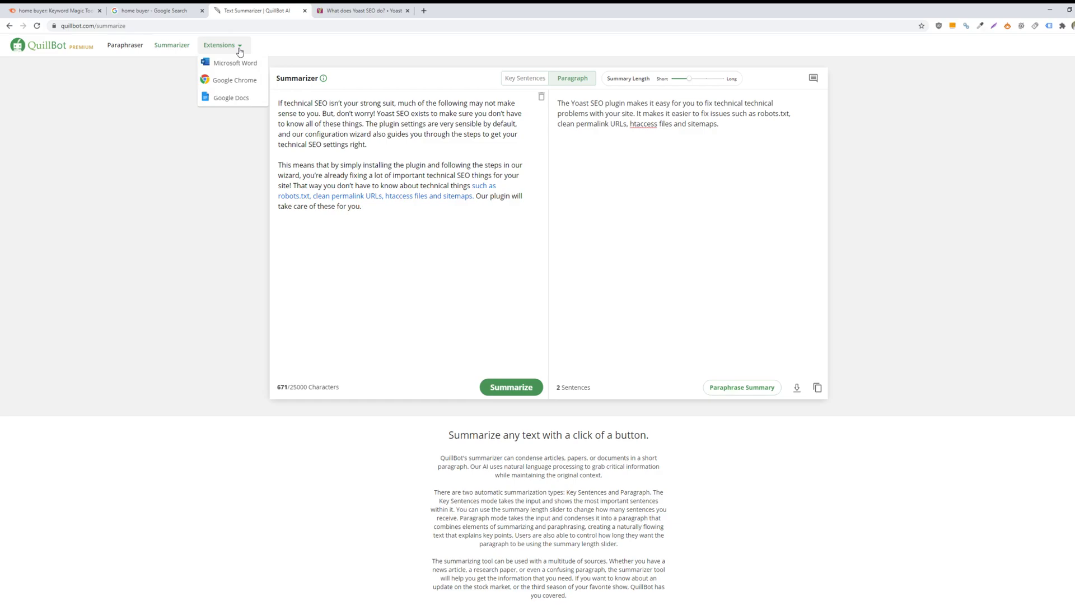
left_click(290, 30)
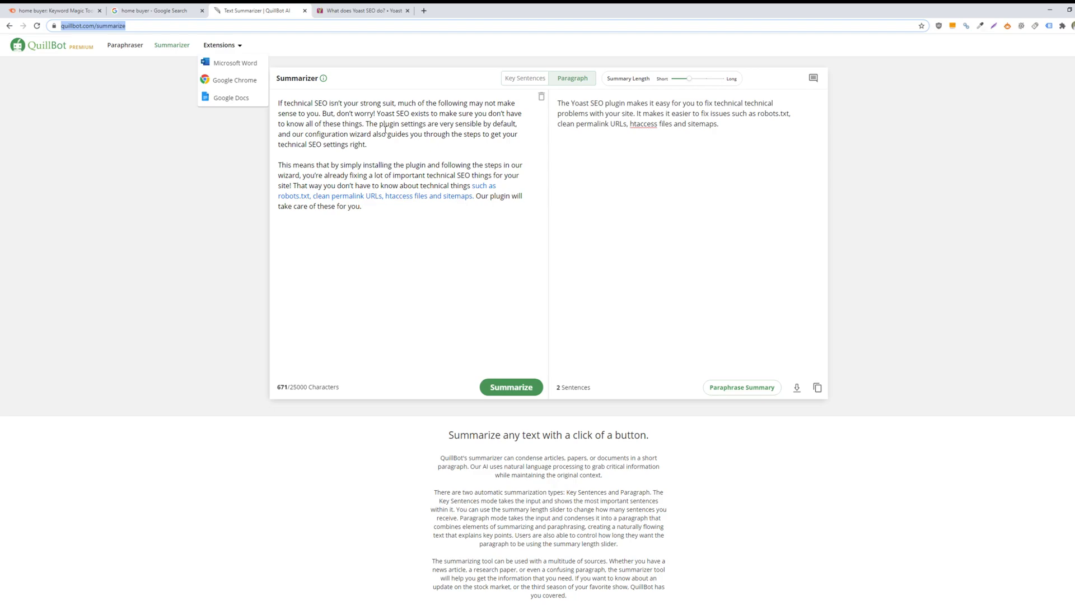
left_click(369, 144)
left_click(406, 134)
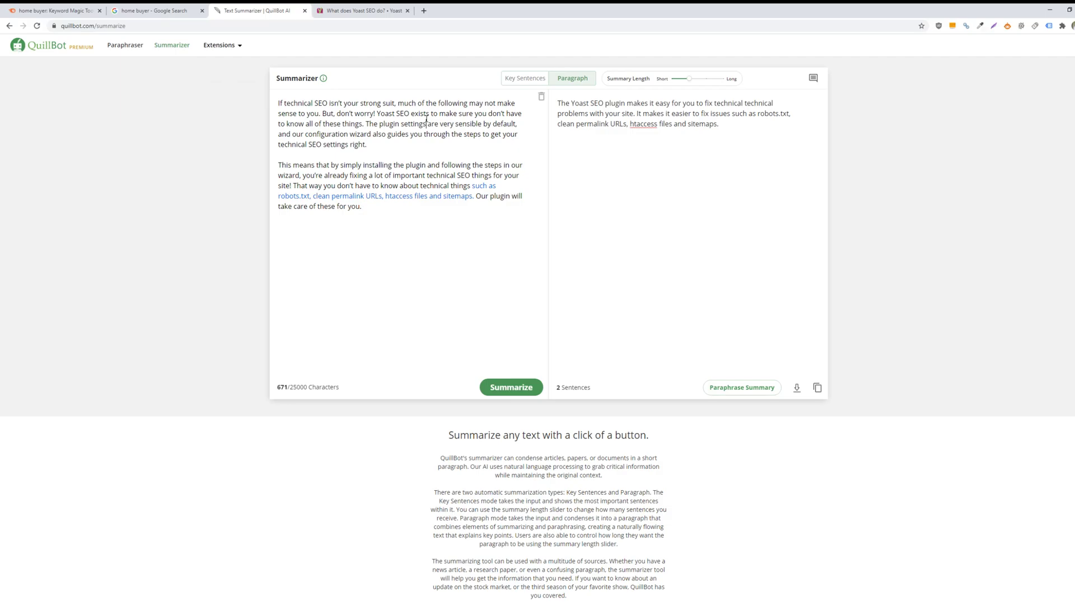
left_click(426, 119)
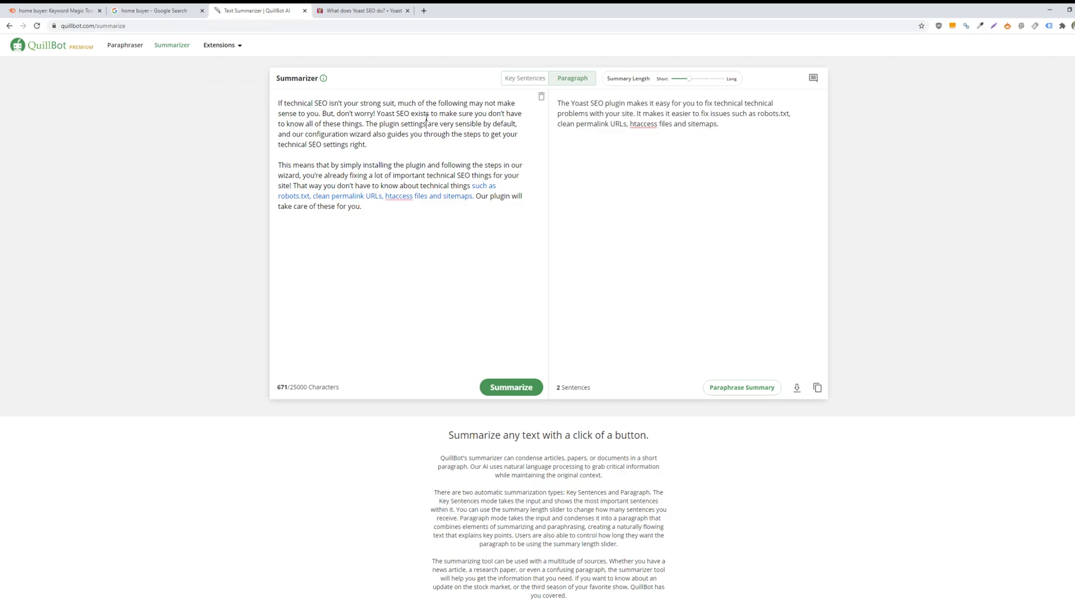
left_click(130, 47)
scroll(576, 275, "down", 1)
scroll(576, 274, "up", 1)
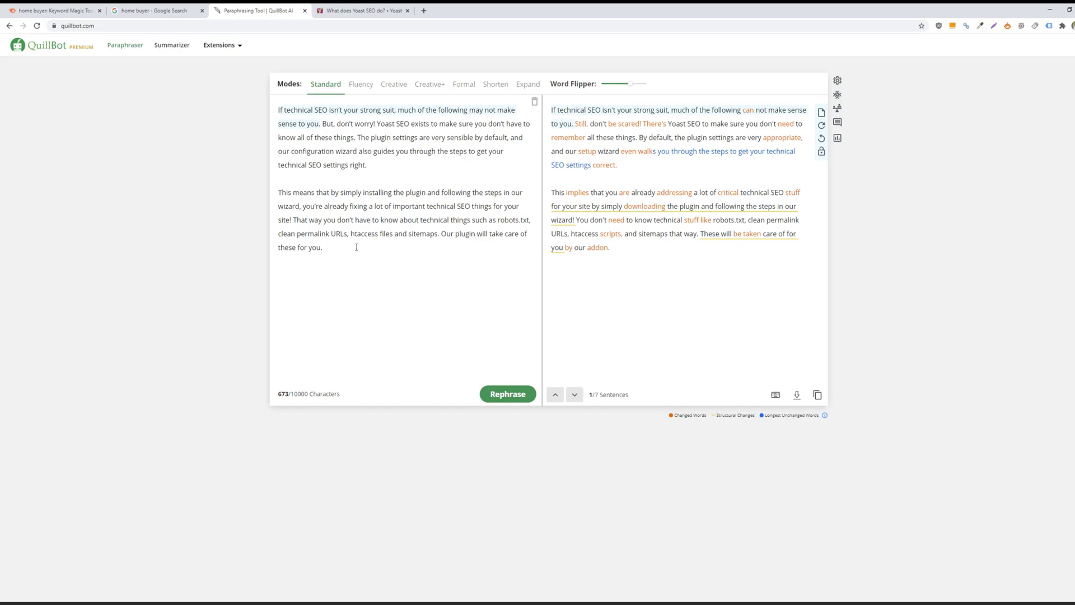
mouse_move(220, 45)
left_click(407, 275)
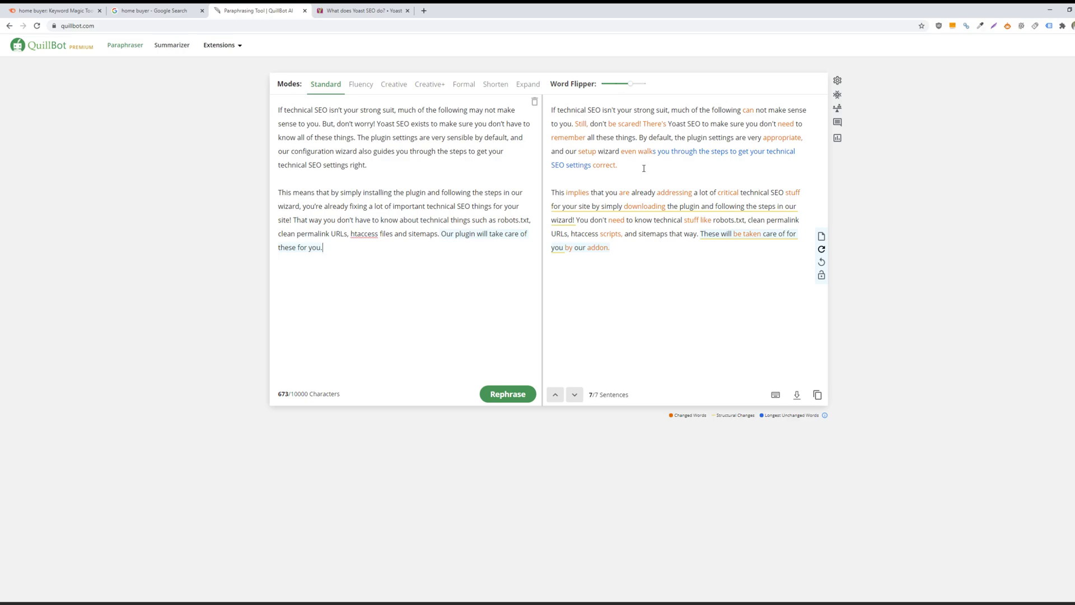
left_click(639, 250)
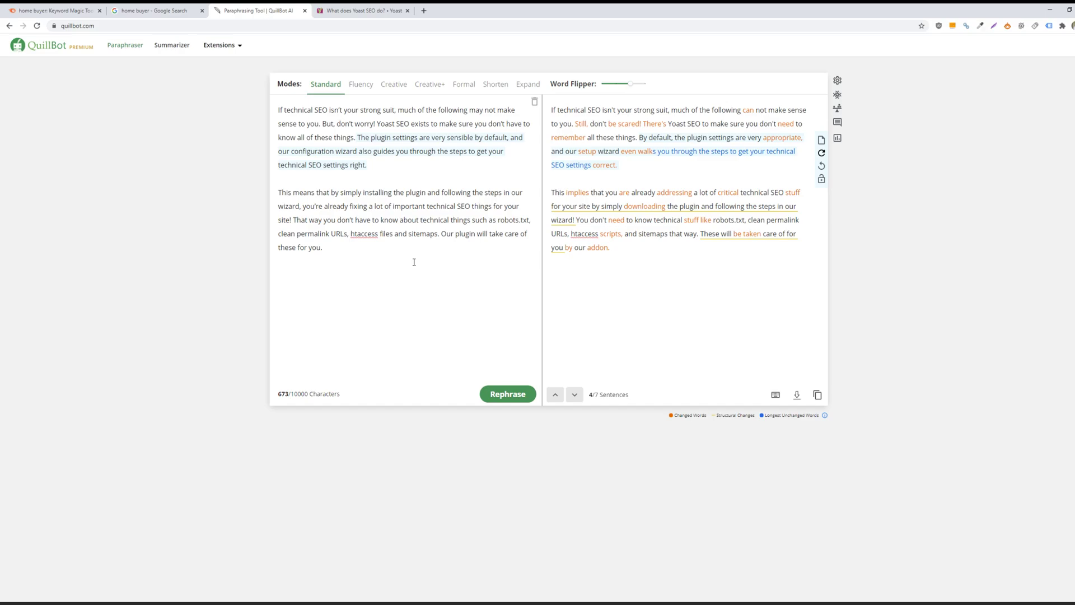
left_click(413, 262)
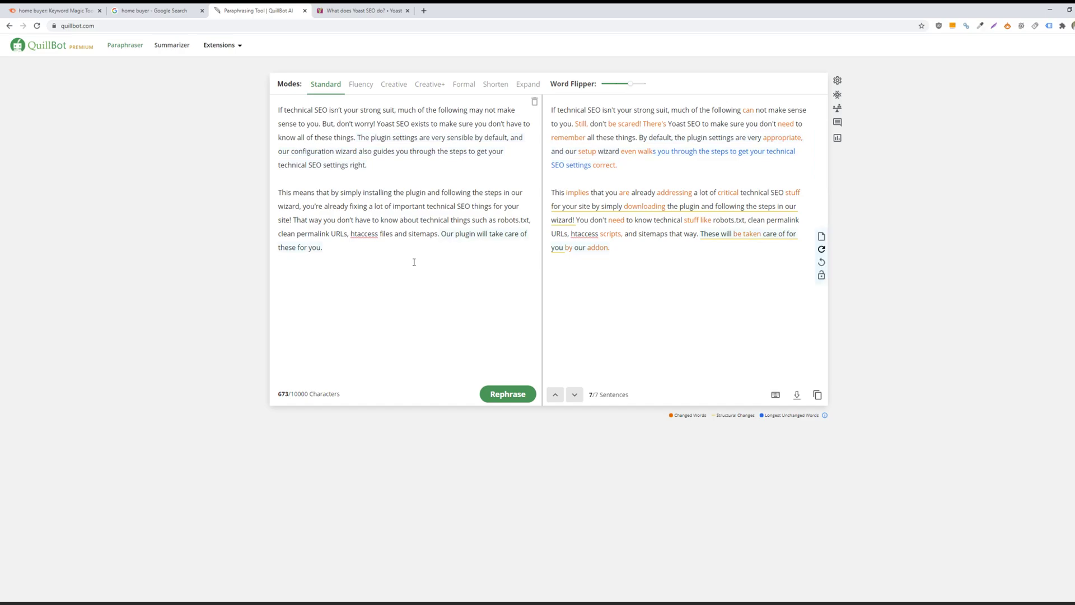